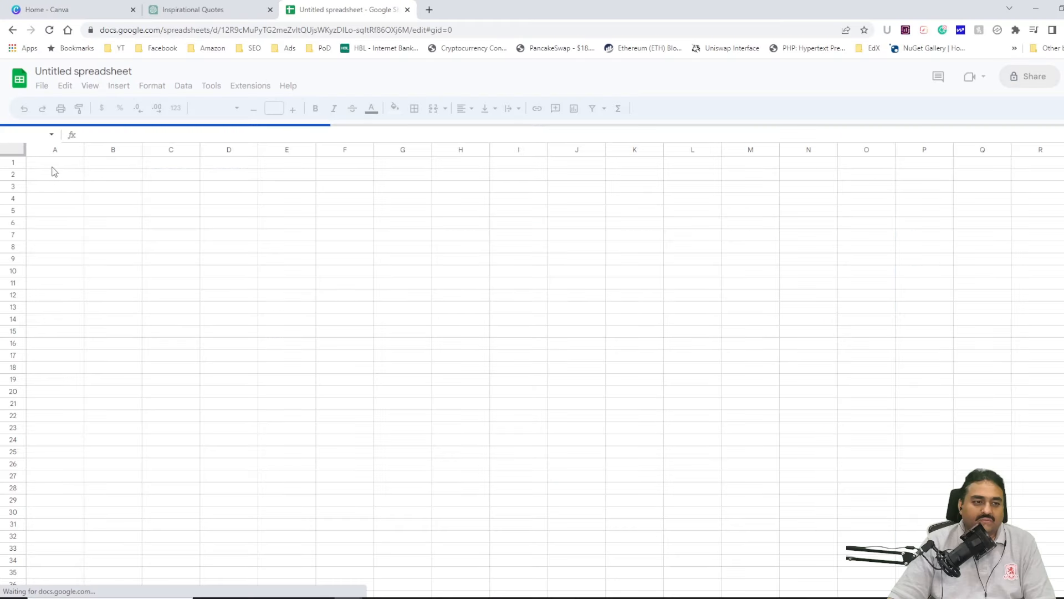
Paste the copied inspirational quotes into column A of the blank spreadsheet and widen the column to fit them.
{"action": "key", "text": "ctrl+v"}
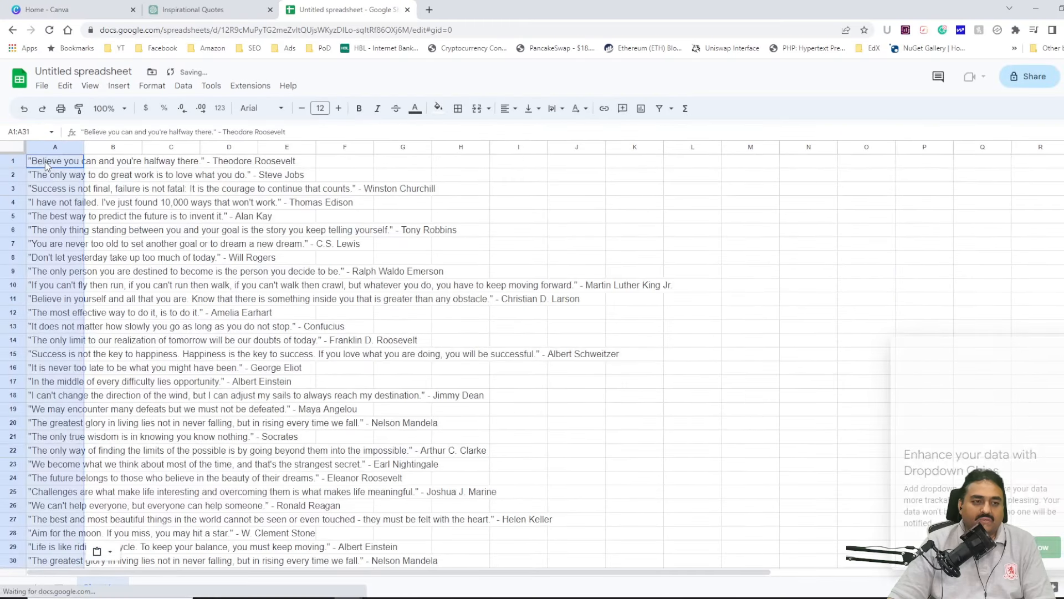
{"action": "double_click", "coordinate": [84, 146]}
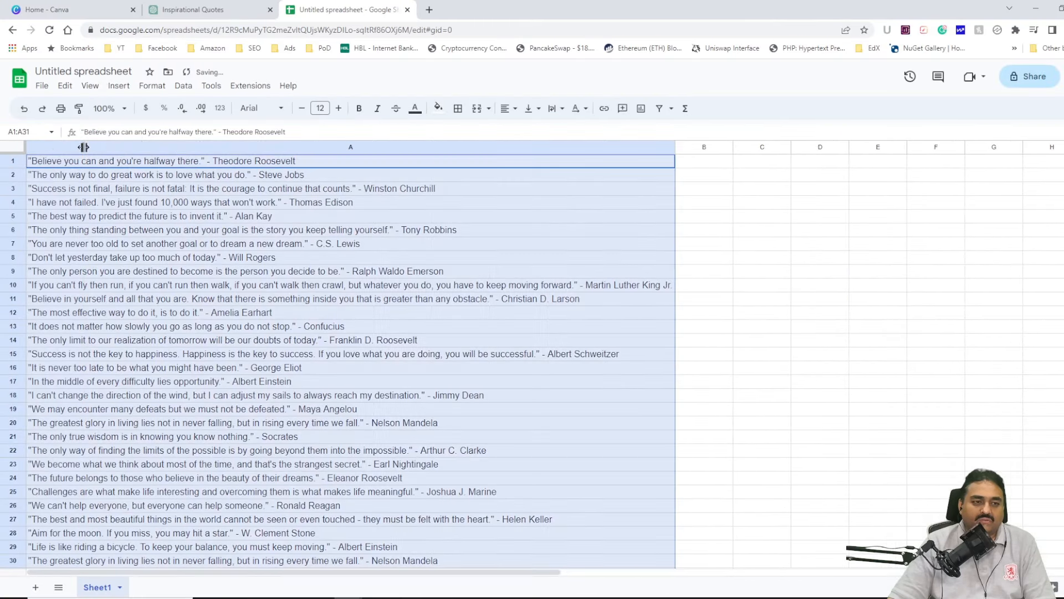
{"action": "left_click", "coordinate": [408, 229]}
{"action": "scroll", "coordinate": [370, 426], "scroll_direction": "down", "scroll_amount": 4}
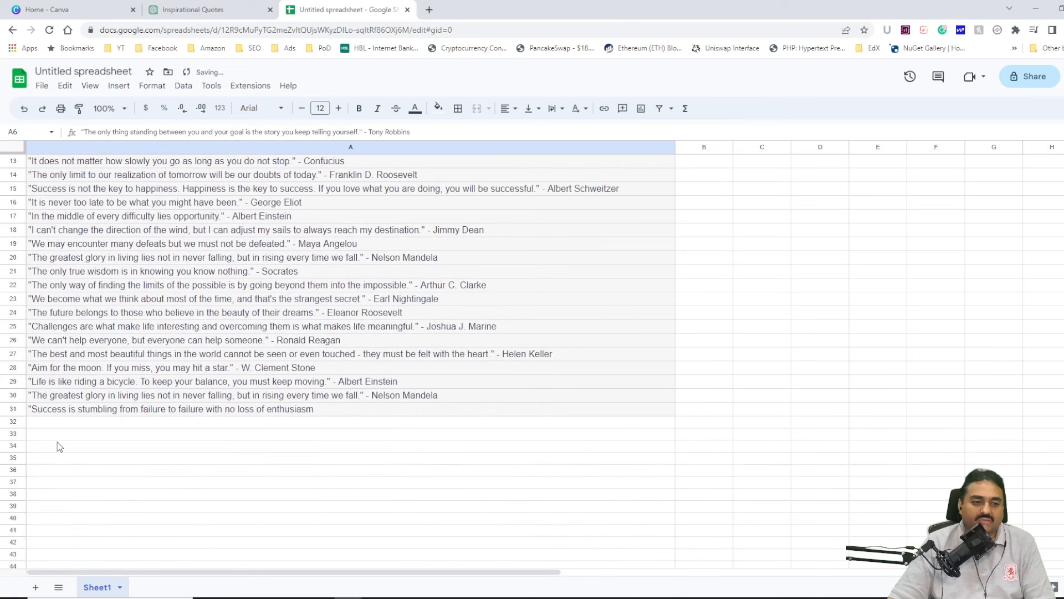
{"action": "scroll", "coordinate": [667, 371], "scroll_direction": "up", "scroll_amount": 3}
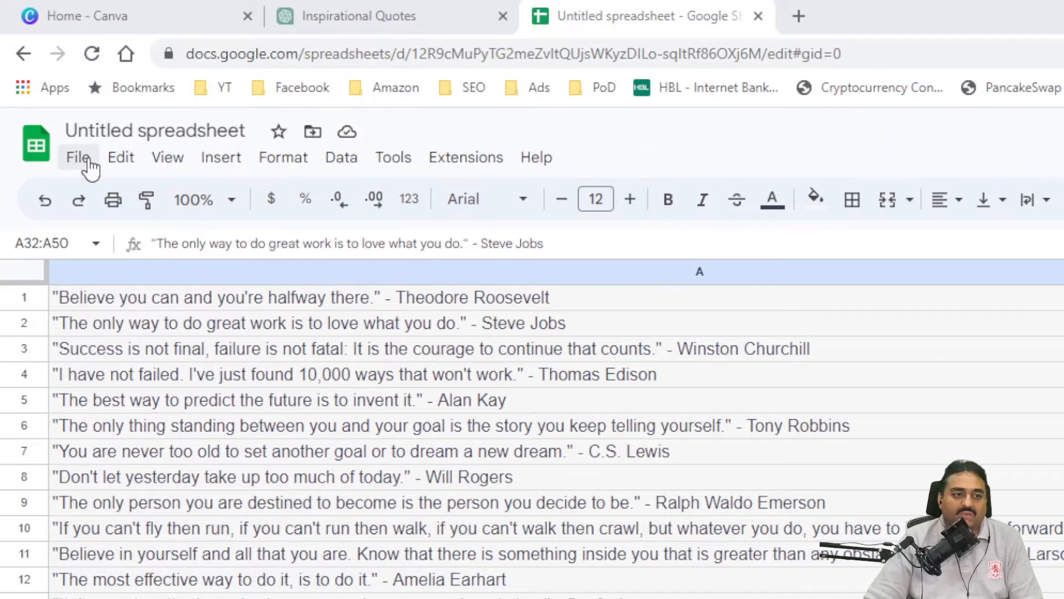
Download the quotes spreadsheet as a Comma Separated Values file, Quotes.csv.
{"action": "left_click", "coordinate": [43, 86]}
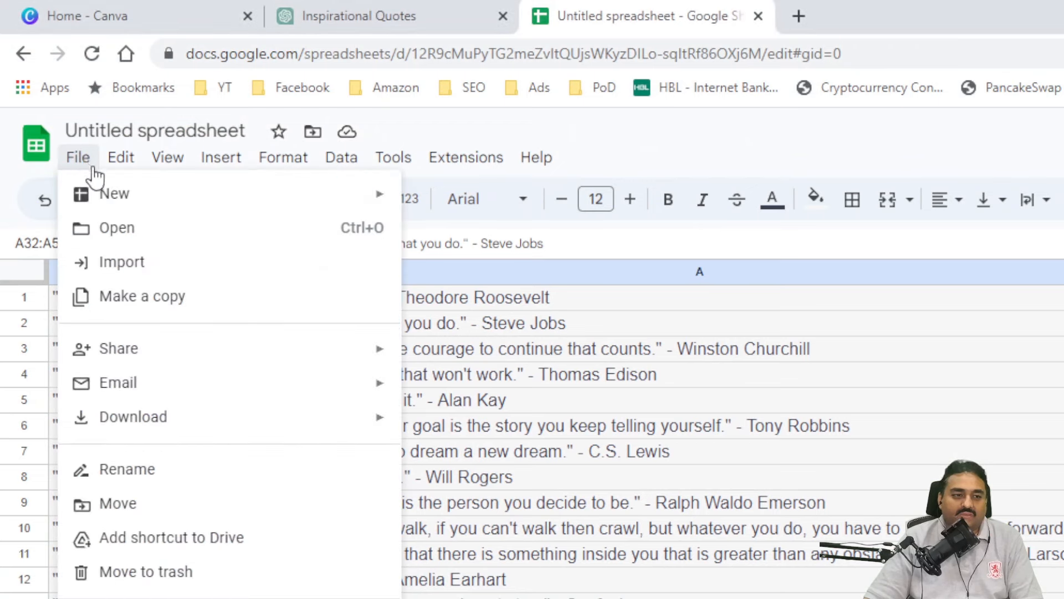
{"action": "mouse_move", "coordinate": [150, 417]}
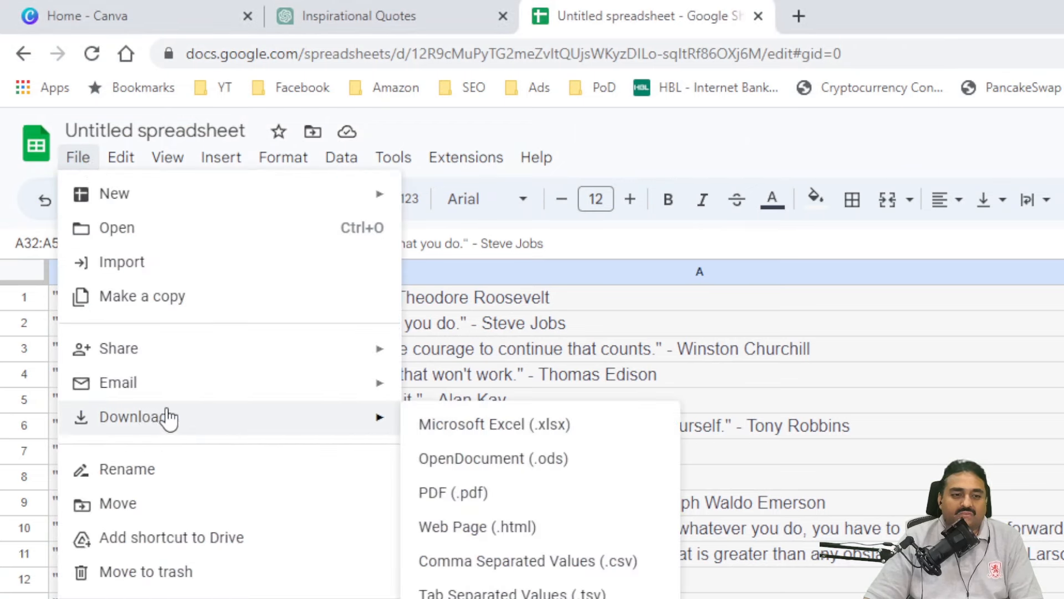
{"action": "left_click", "coordinate": [534, 573]}
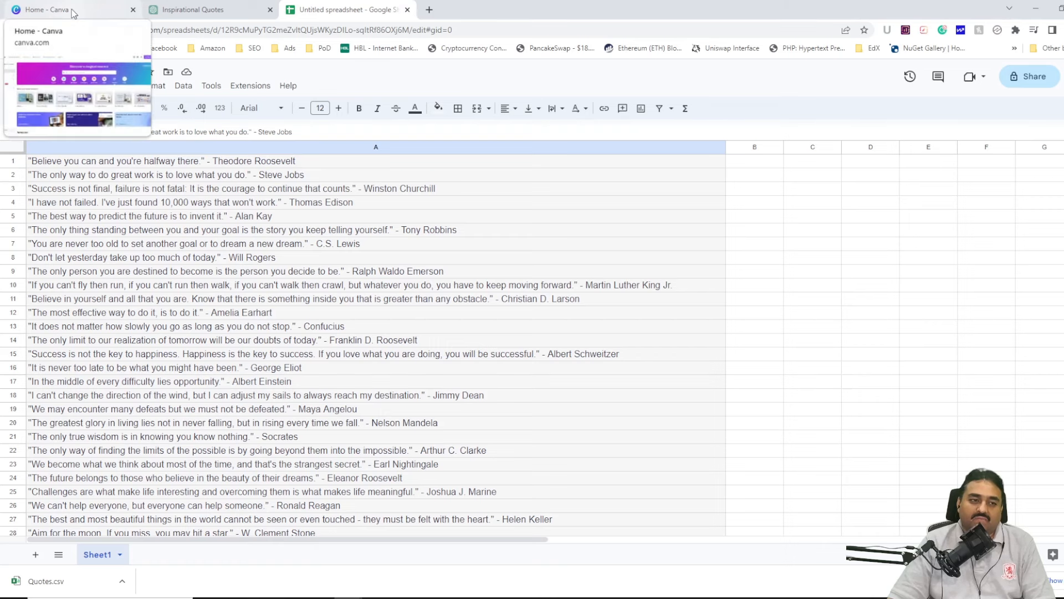
Switch to Canva and create a new design of the Instagram Reel type, 1080 × 1920 px.
{"action": "left_click", "coordinate": [73, 12]}
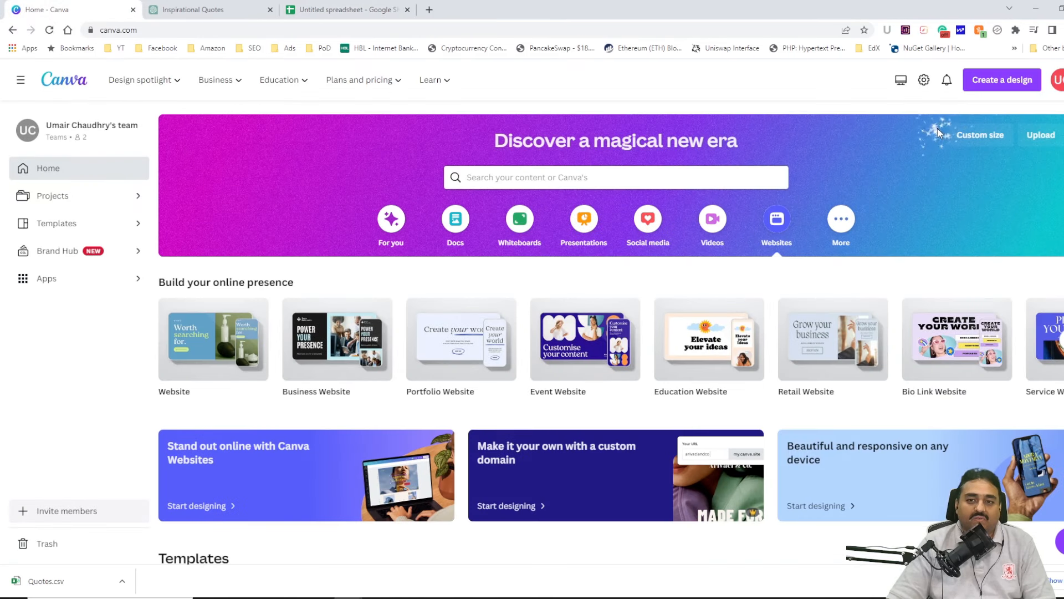
{"action": "left_click", "coordinate": [985, 81]}
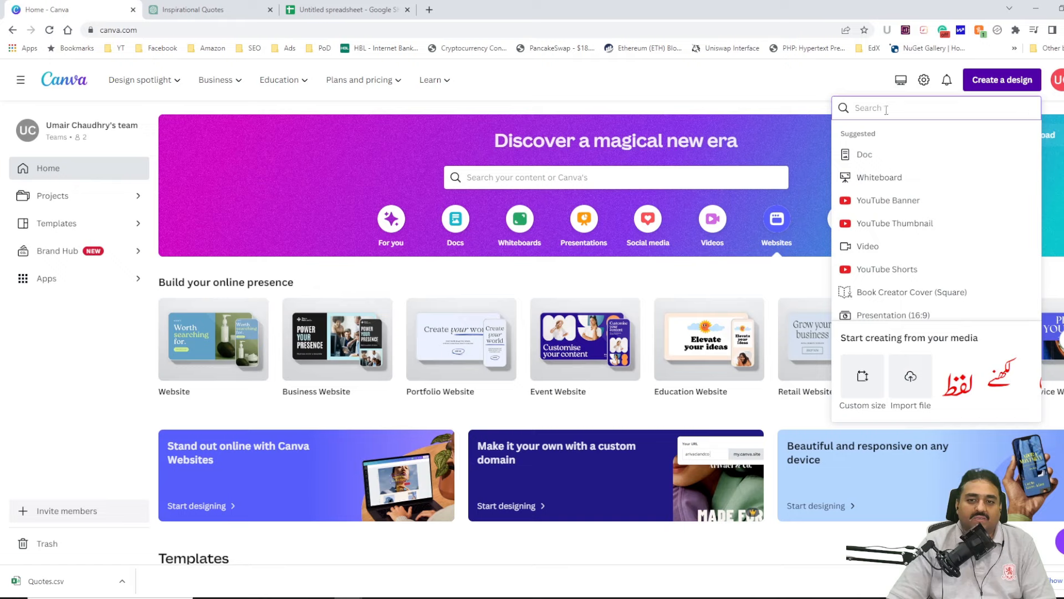
{"action": "type", "text": "ins"}
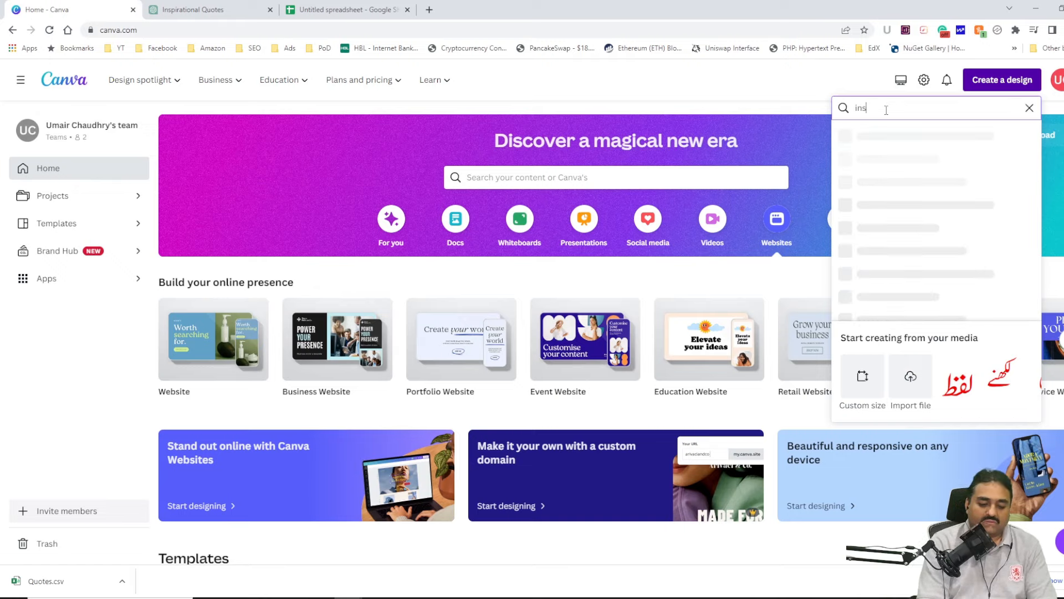
{"action": "type", "text": "tagram reel"}
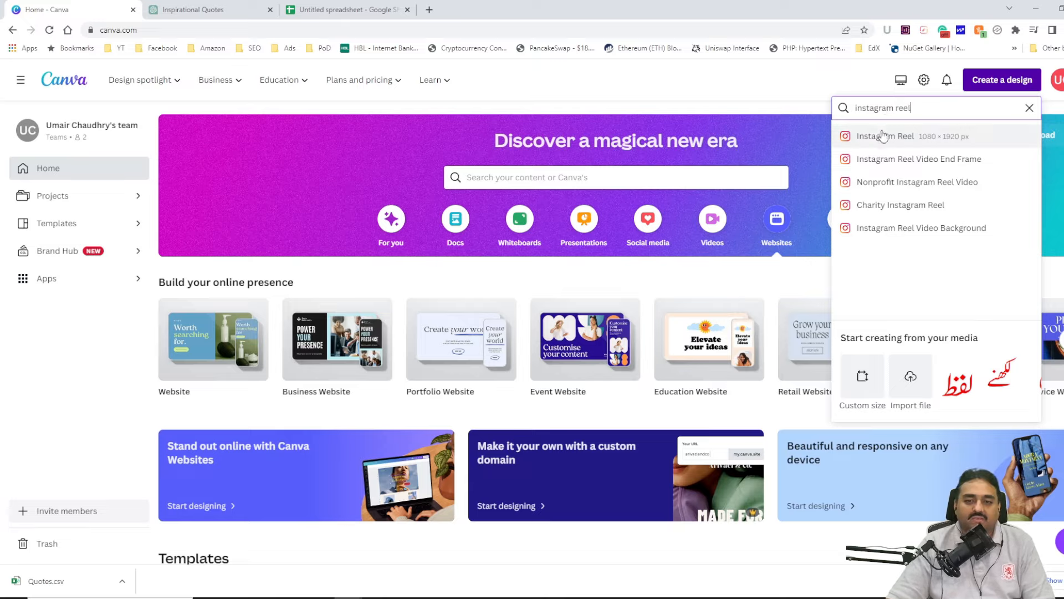
{"action": "left_click", "coordinate": [878, 143]}
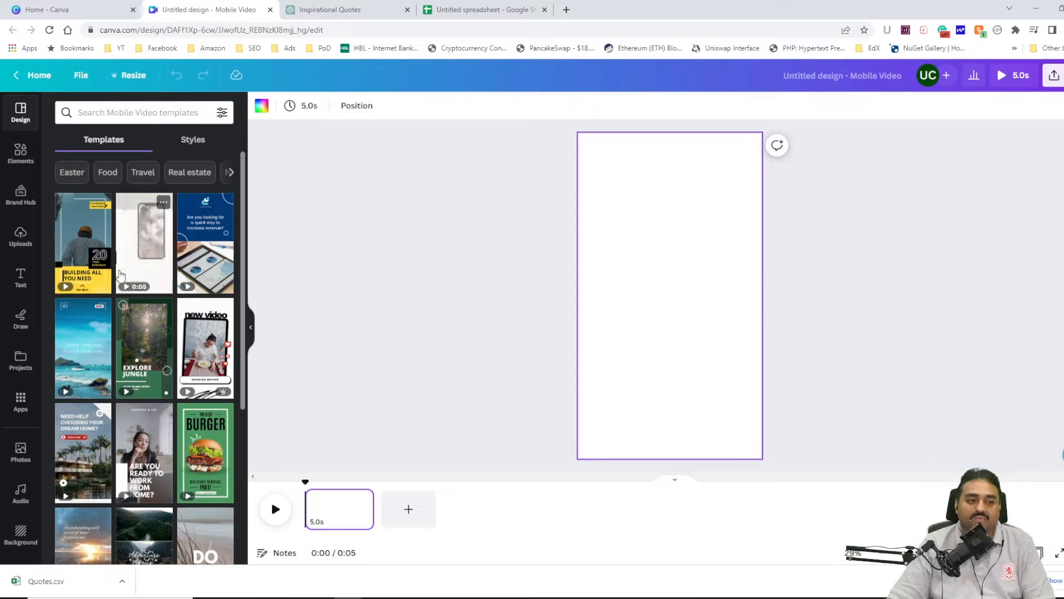
Apply the first page of the Motivational Quotes Instagram Reel Video template with the beach sunset to the blank page.
{"action": "scroll", "coordinate": [136, 391], "scroll_direction": "down", "scroll_amount": 1}
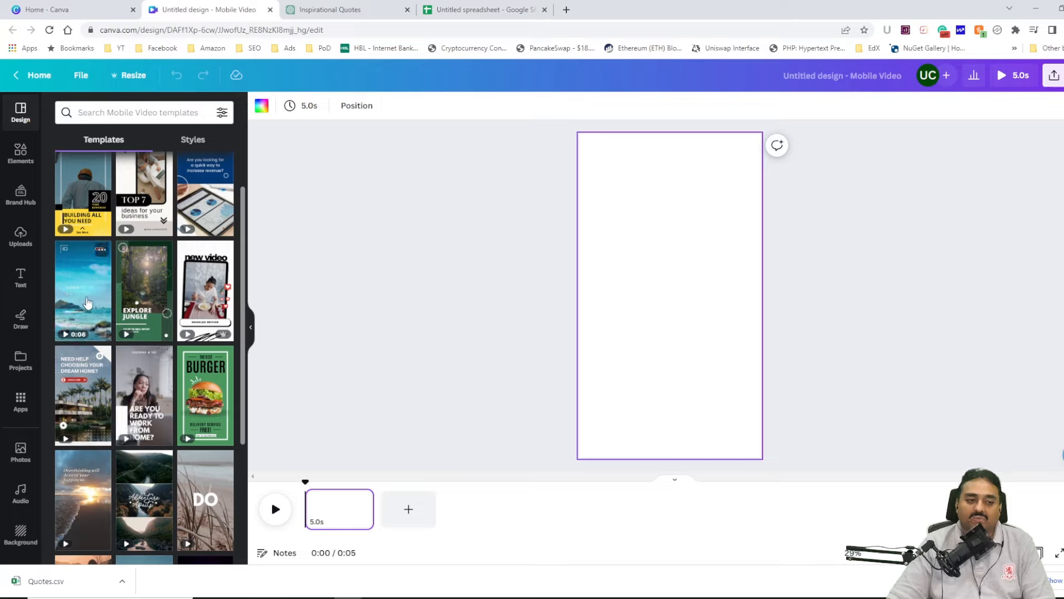
{"action": "scroll", "coordinate": [87, 303], "scroll_direction": "down", "scroll_amount": 3}
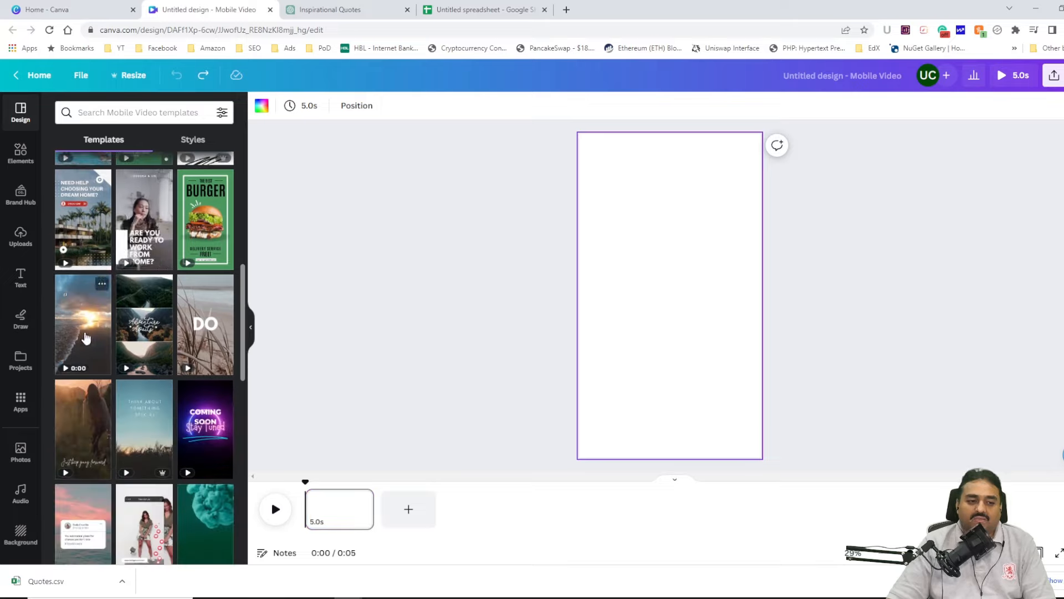
{"action": "left_click", "coordinate": [85, 339]}
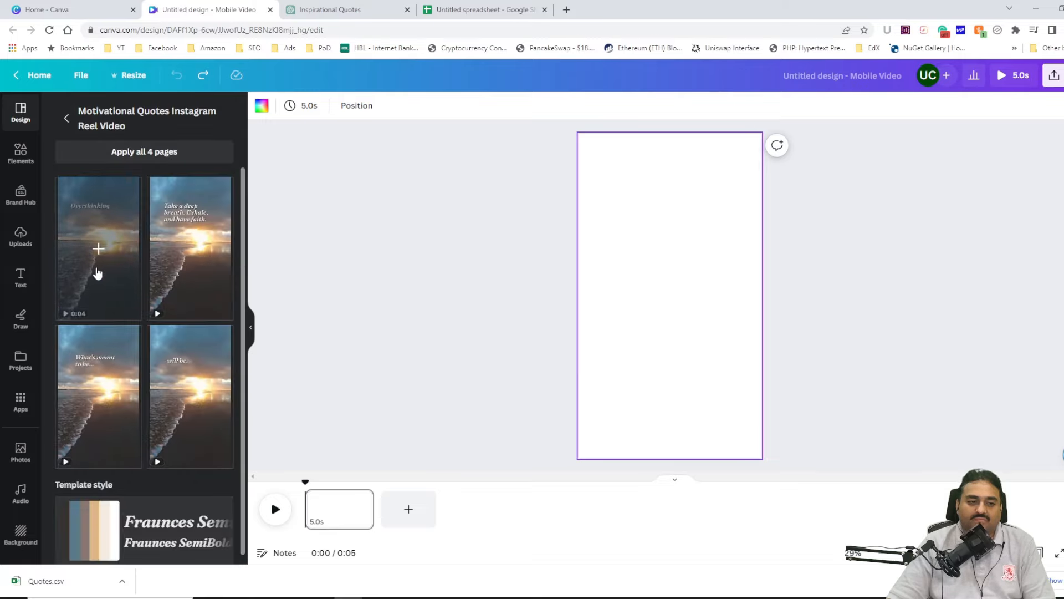
{"action": "left_click", "coordinate": [97, 272]}
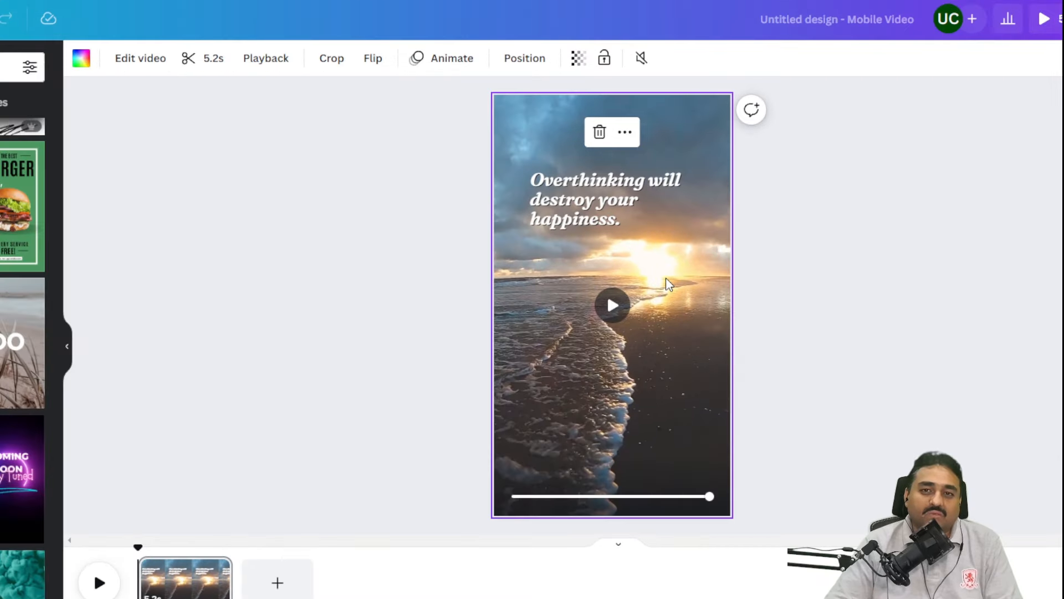
Unmute the beach background video.
{"action": "left_click", "coordinate": [642, 58]}
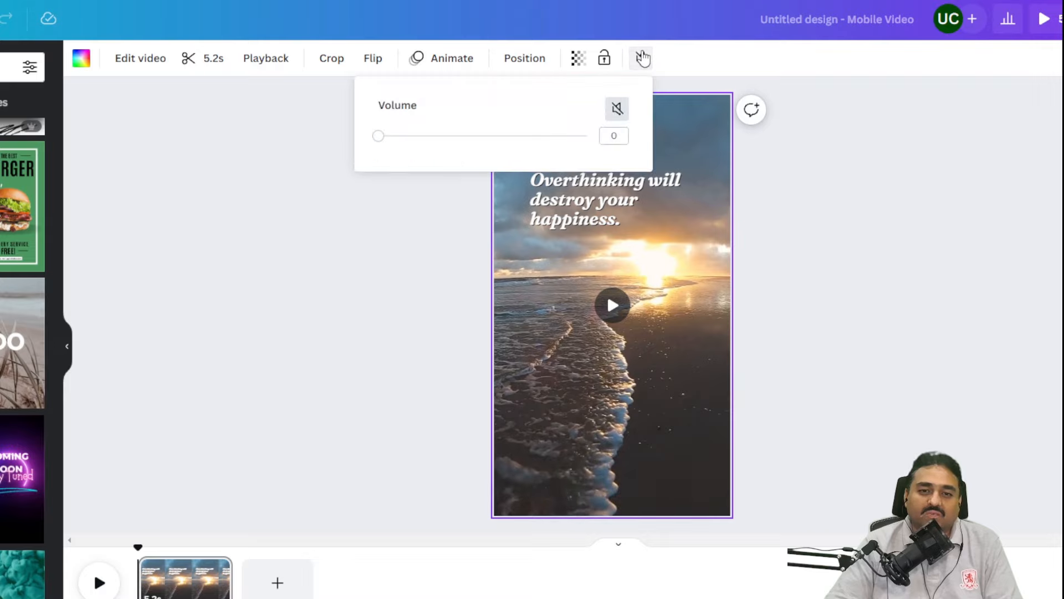
{"action": "left_click", "coordinate": [616, 110]}
{"action": "left_click", "coordinate": [677, 257]}
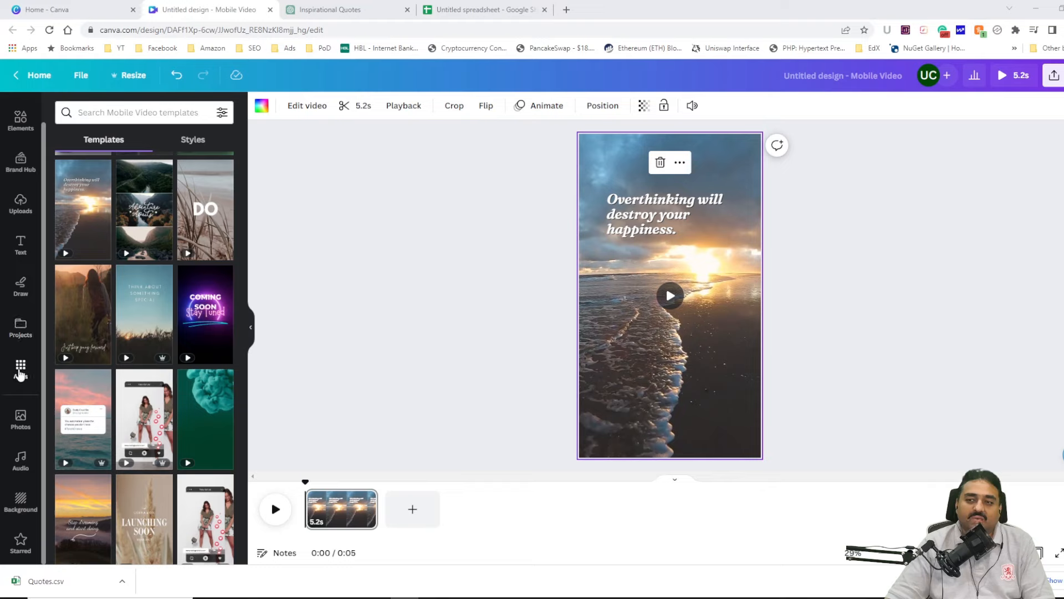
Open the Bulk create app and upload Quotes.csv from the Downloads folder as its data.
{"action": "left_click", "coordinate": [20, 369]}
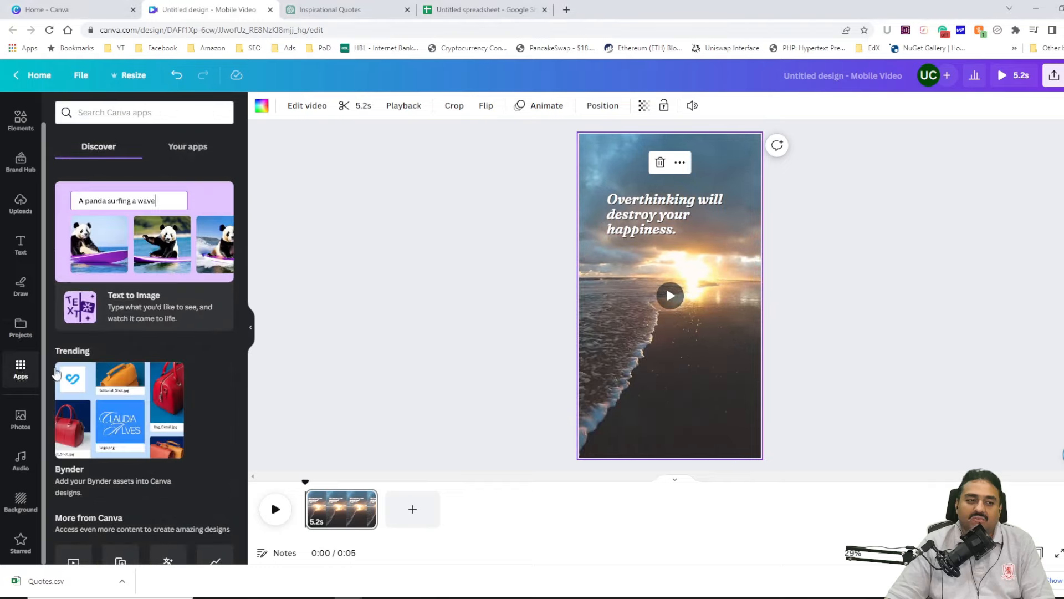
{"action": "scroll", "coordinate": [126, 375], "scroll_direction": "down", "scroll_amount": 3}
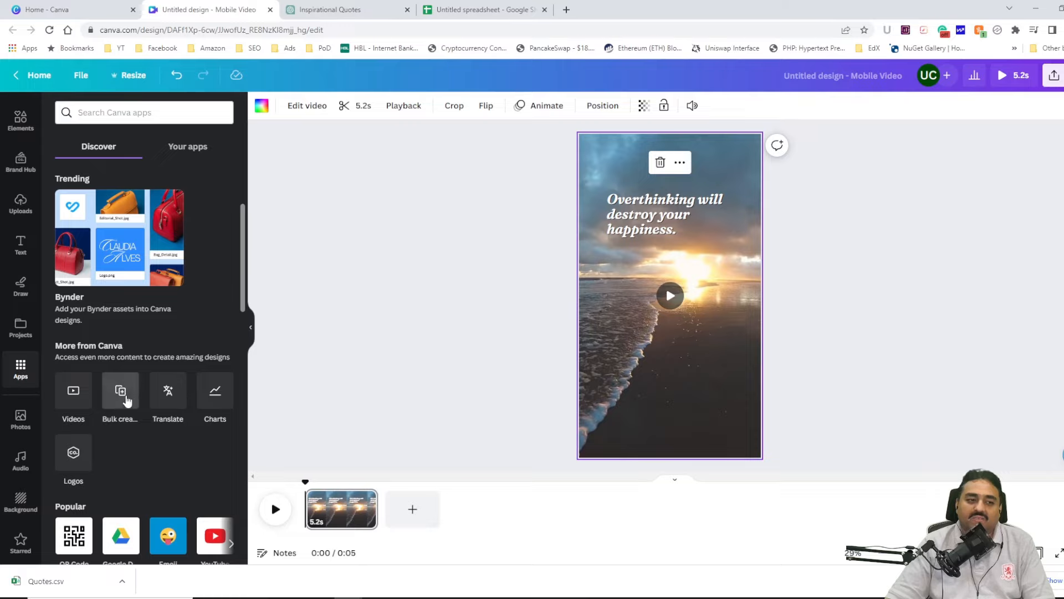
{"action": "left_click", "coordinate": [127, 401]}
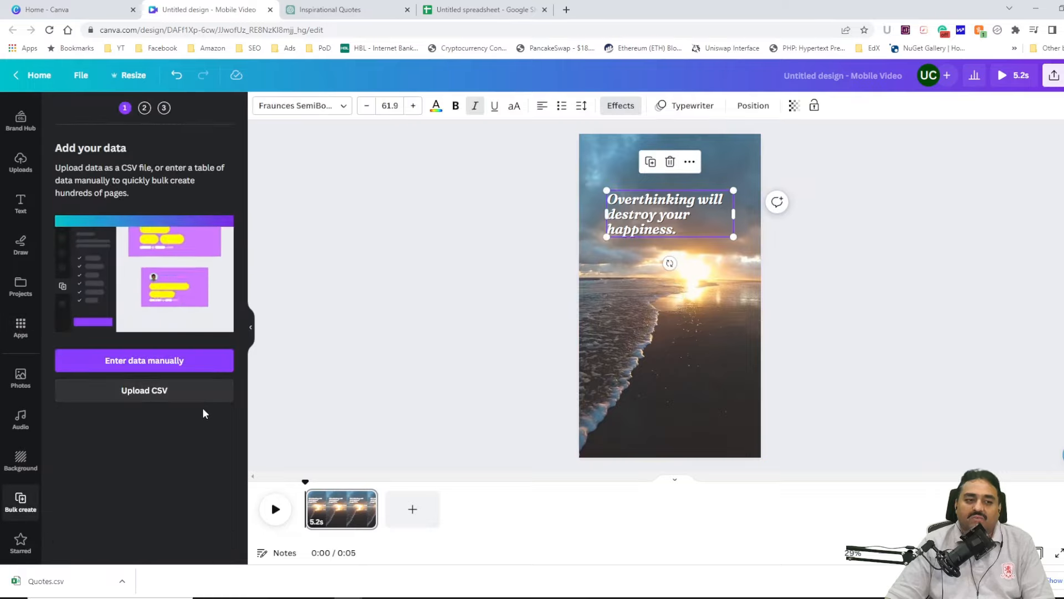
{"action": "left_click", "coordinate": [147, 392]}
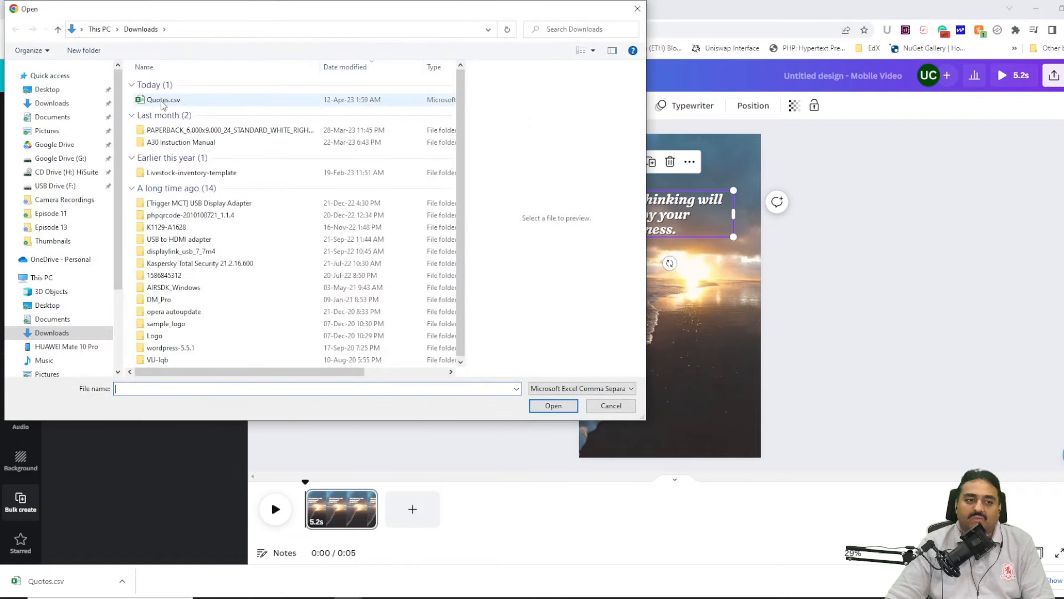
{"action": "left_click", "coordinate": [178, 101]}
{"action": "left_click", "coordinate": [553, 409]}
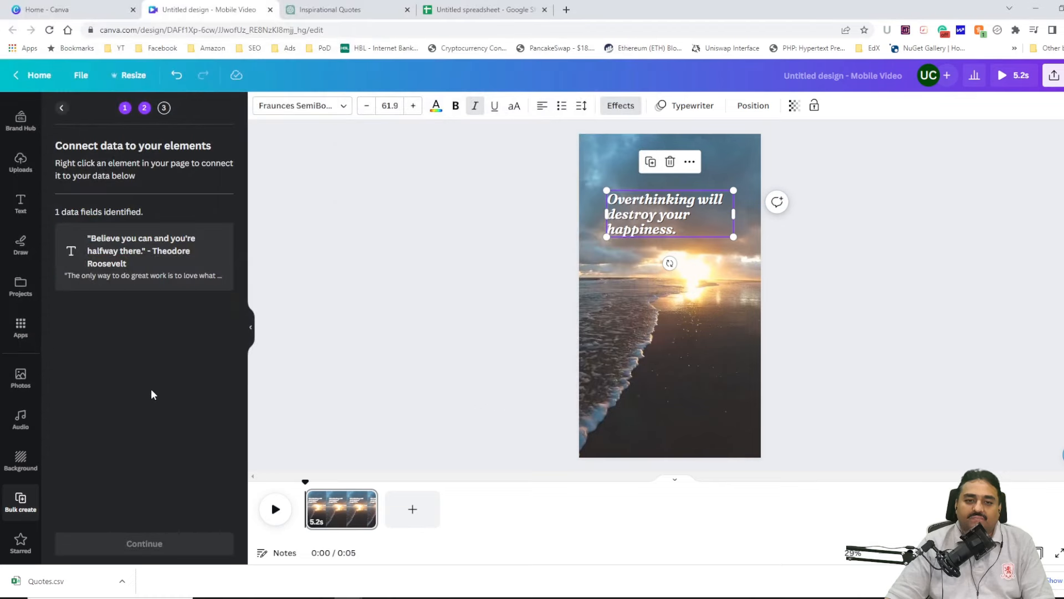
Connect the quote text box to the CSV's quote field and generate pages for all 49 data rows.
{"action": "left_click", "coordinate": [690, 161]}
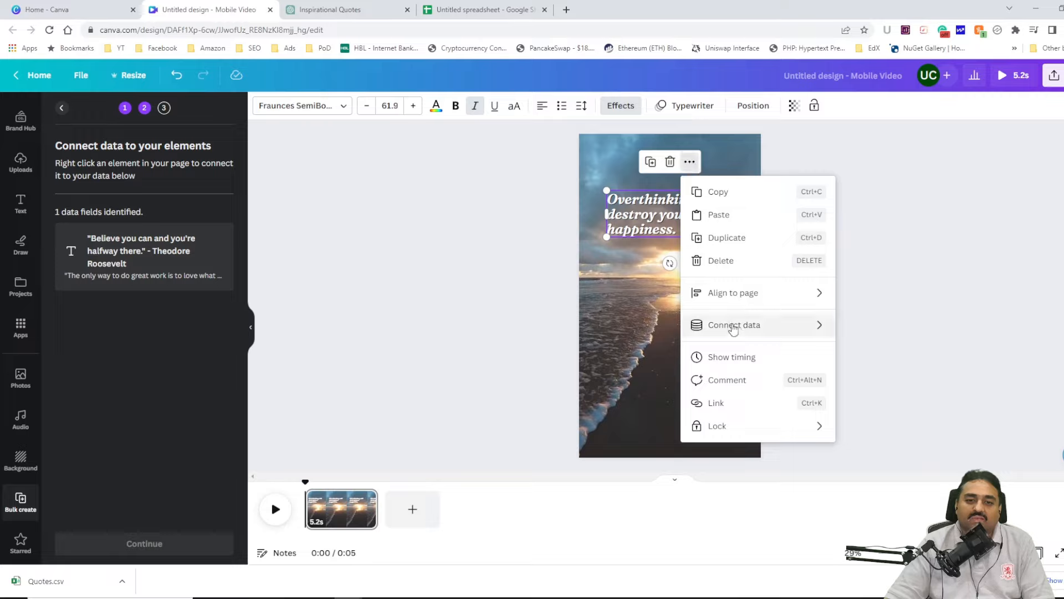
{"action": "mouse_move", "coordinate": [728, 331]}
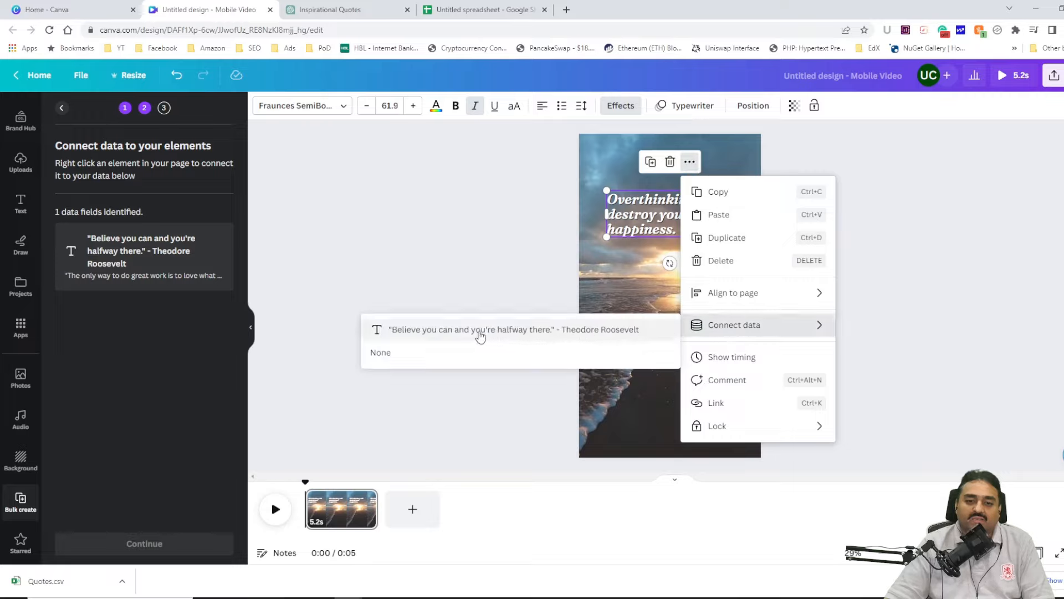
{"action": "left_click", "coordinate": [480, 332]}
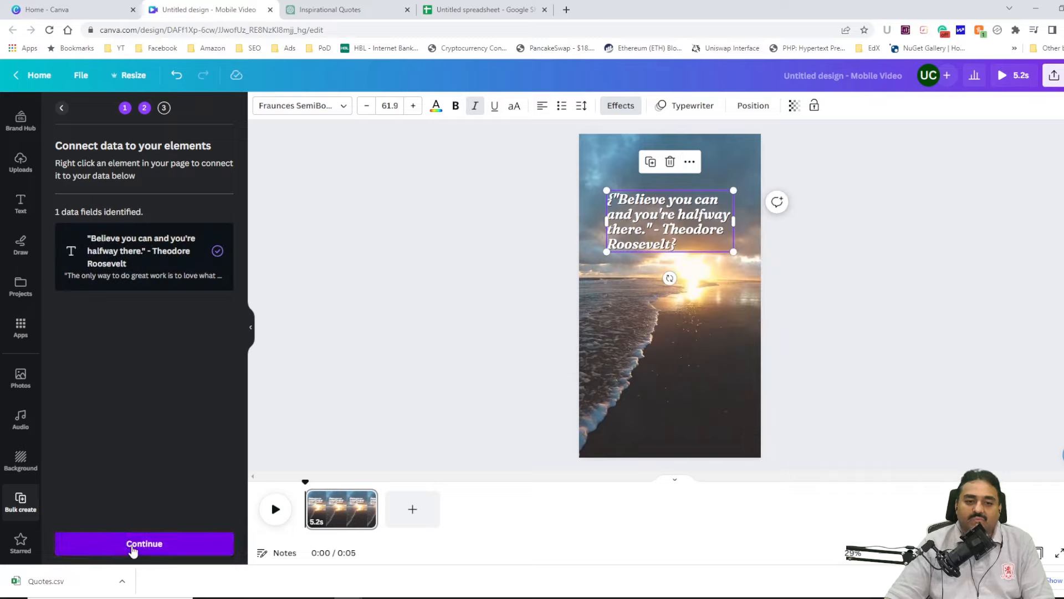
{"action": "left_click", "coordinate": [132, 549]}
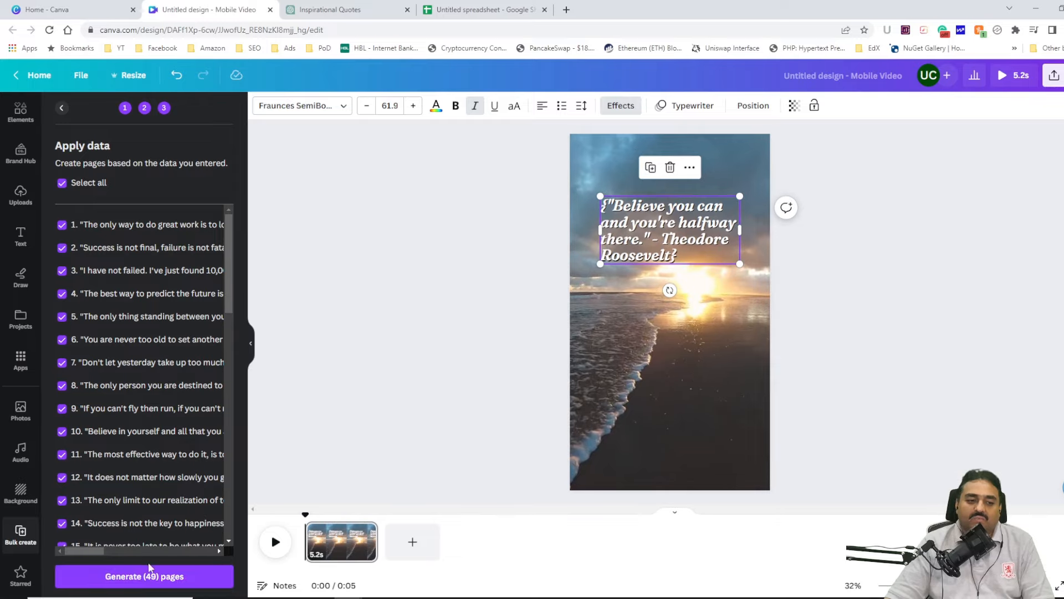
{"action": "left_click", "coordinate": [147, 578]}
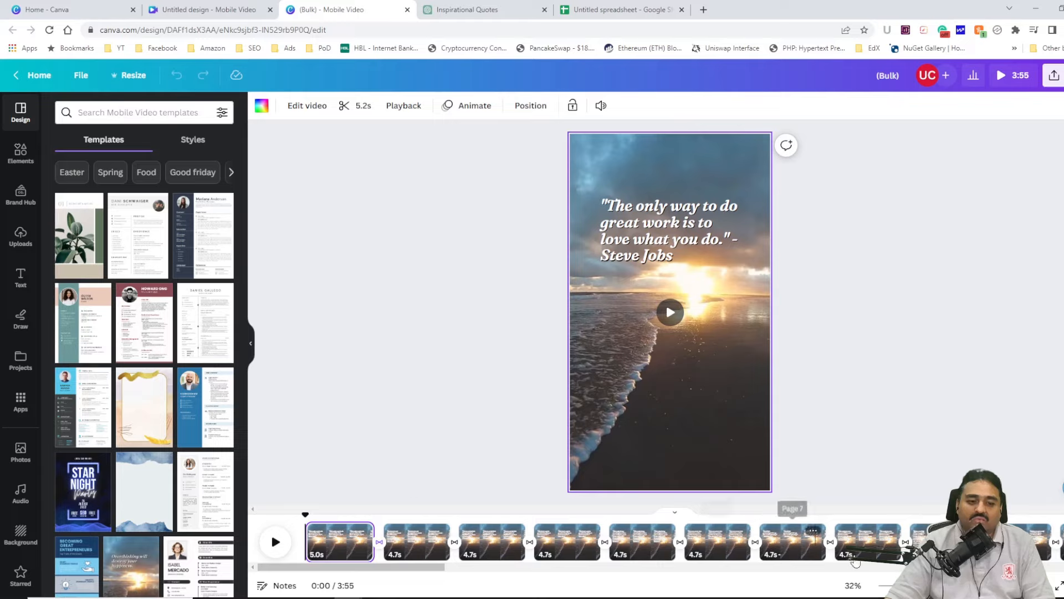
{"action": "left_click", "coordinate": [862, 277]}
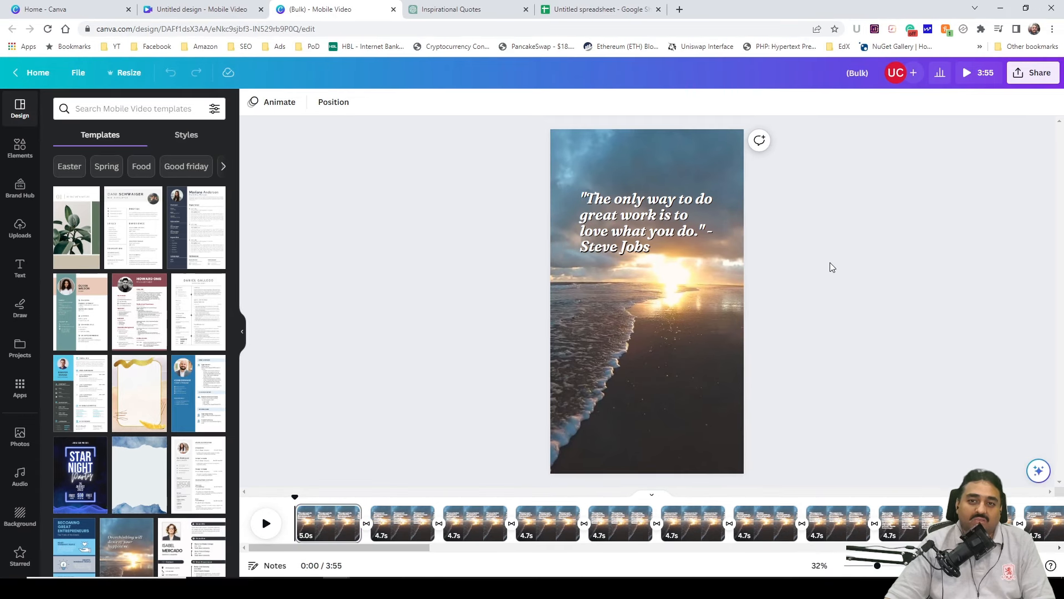
Download only page 1 of the bulk design as an MP4 video.
{"action": "left_click", "coordinate": [1032, 73]}
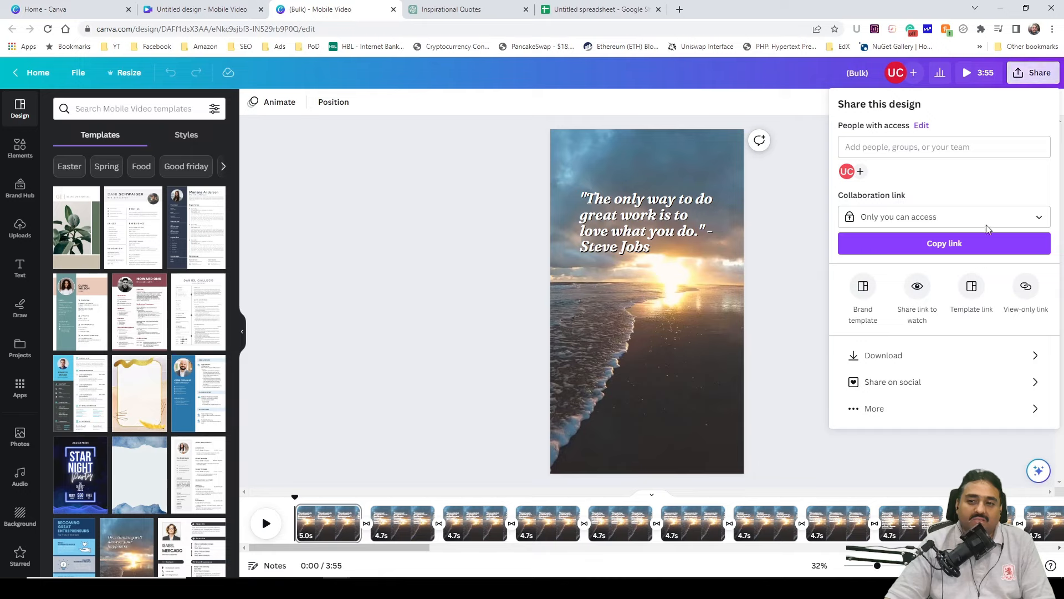
{"action": "left_click", "coordinate": [899, 361]}
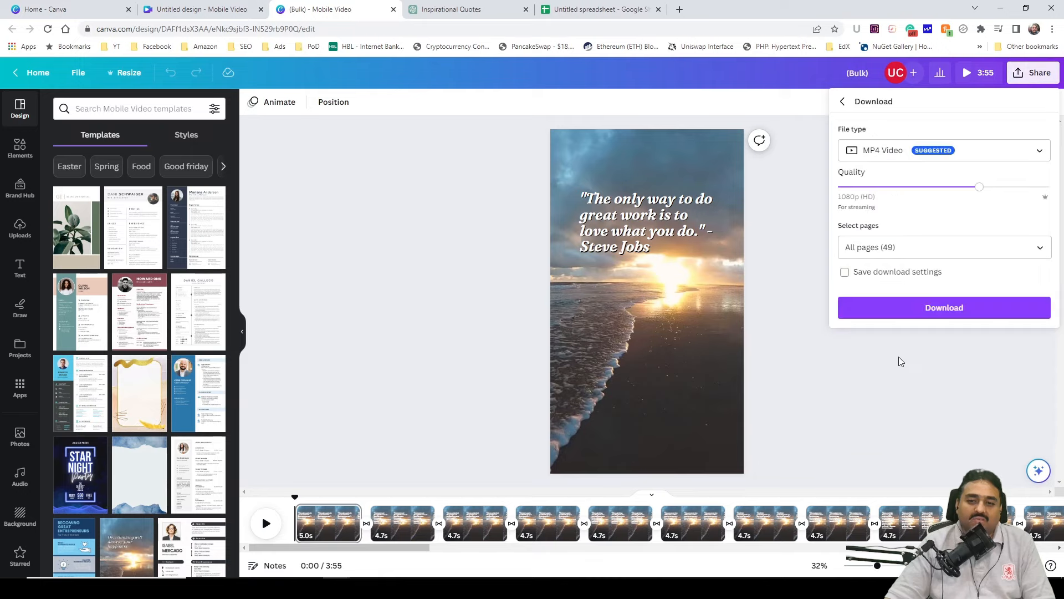
{"action": "left_click", "coordinate": [1041, 248]}
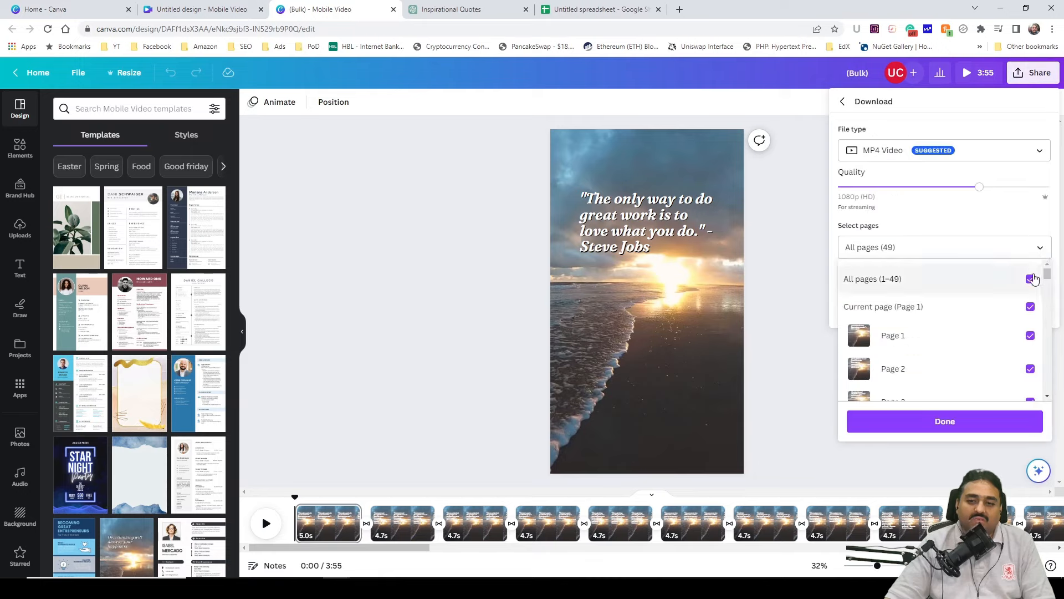
{"action": "left_click", "coordinate": [1030, 279]}
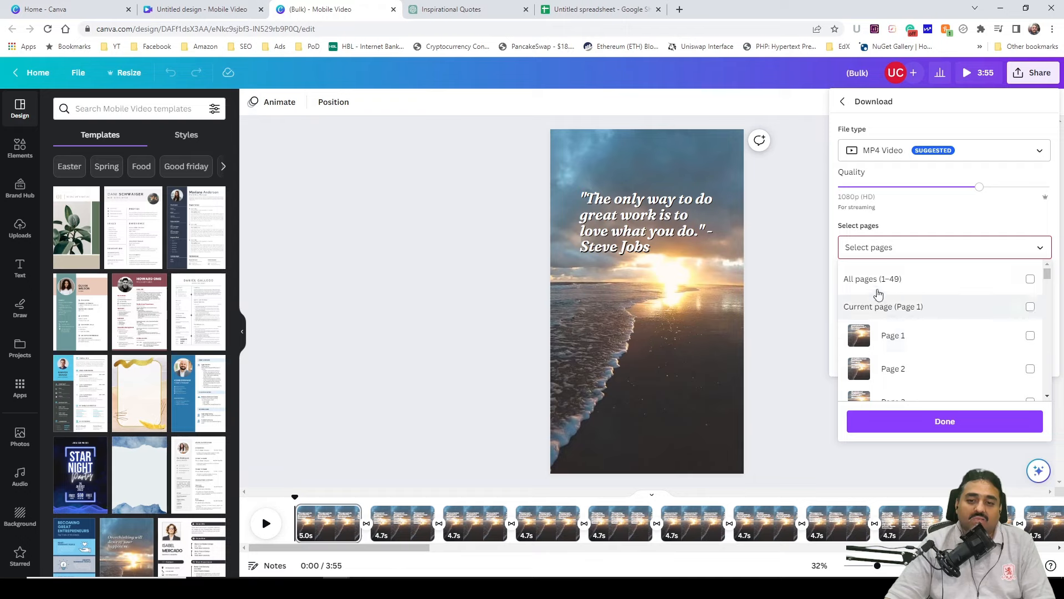
{"action": "left_click", "coordinate": [1030, 282]}
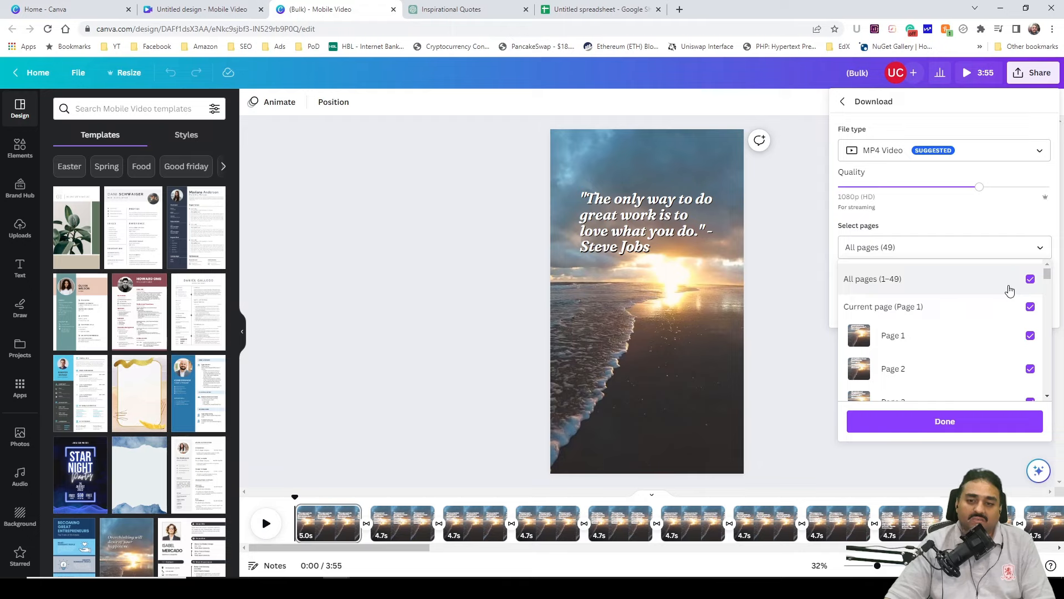
{"action": "left_click", "coordinate": [1010, 291]}
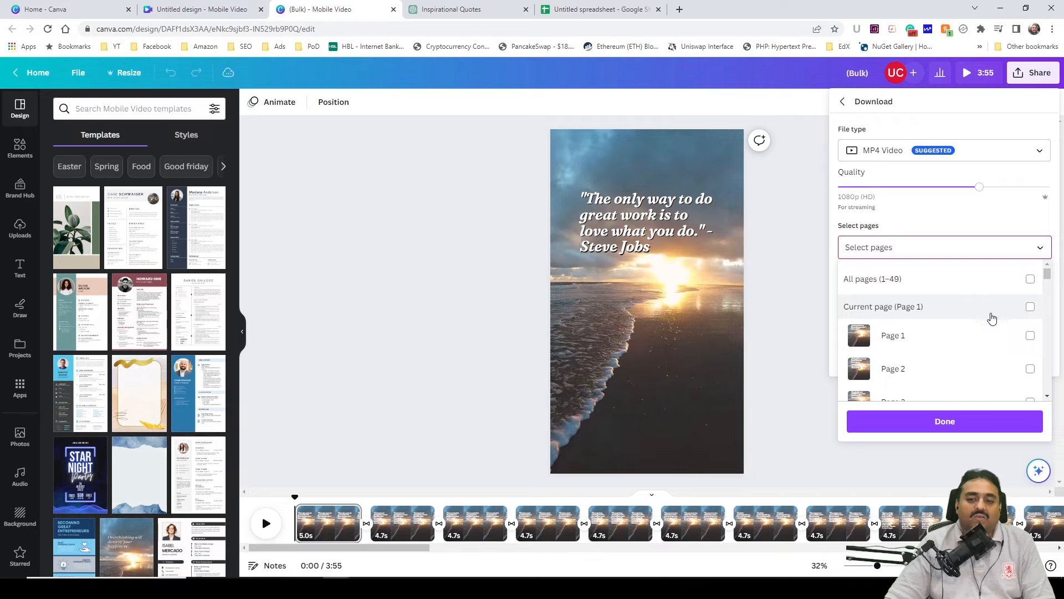
{"action": "left_click", "coordinate": [1030, 336]}
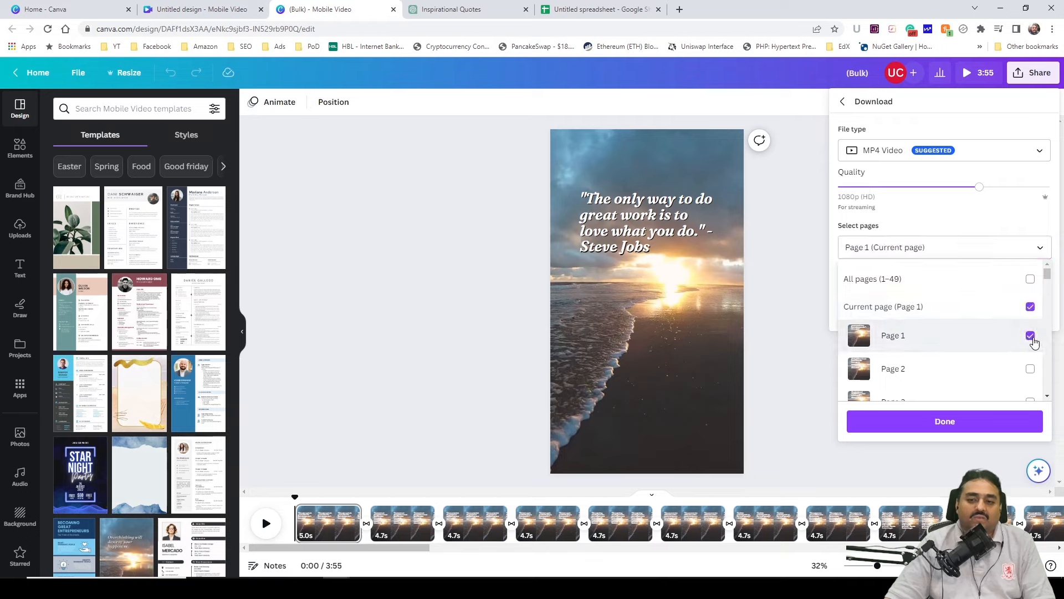
{"action": "left_click", "coordinate": [965, 423]}
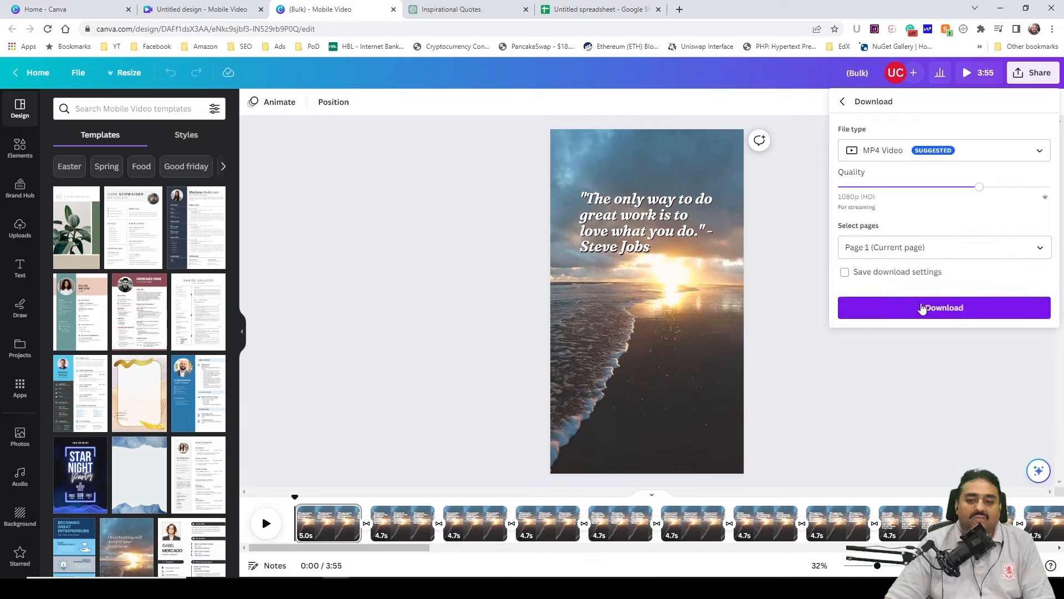
{"action": "left_click", "coordinate": [922, 307]}
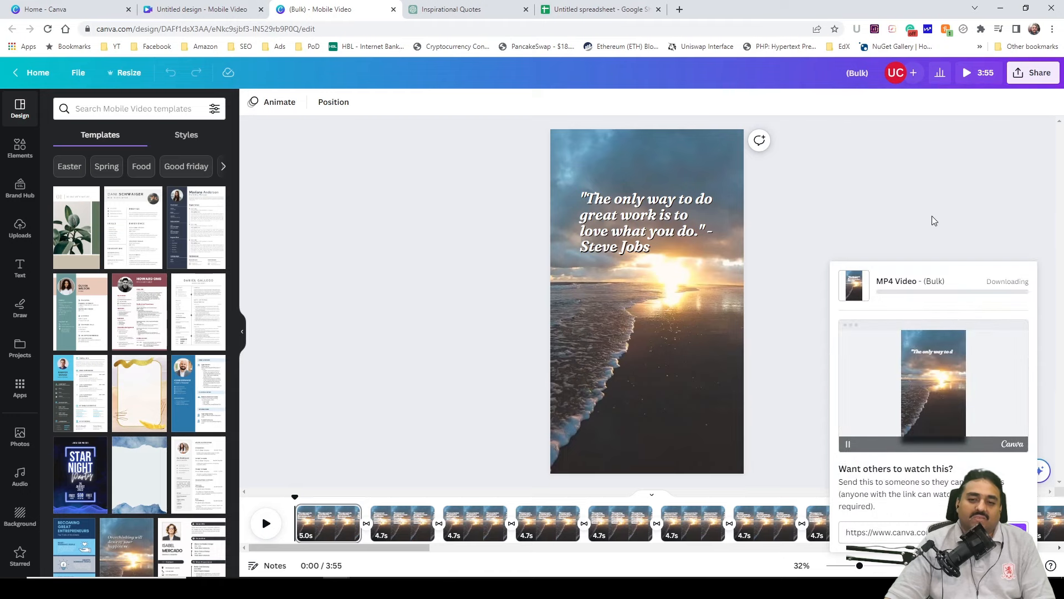